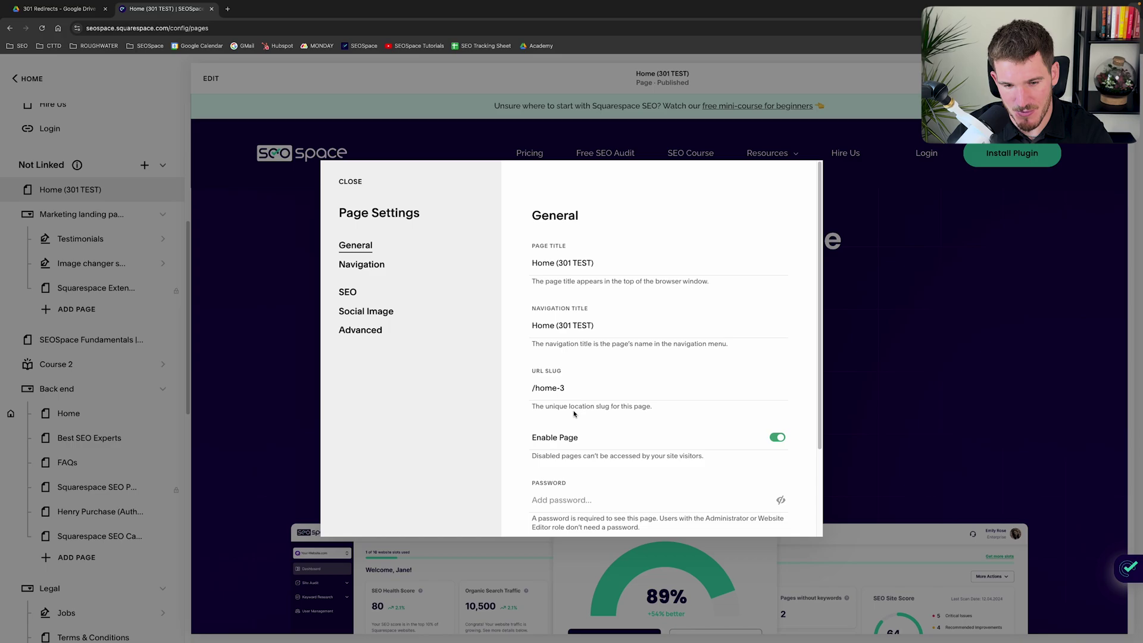
Step: Inspect the page's URL slug field and the 'Squarespace SEO Plugin' page heading
scroll(529, 416, "down", 2)
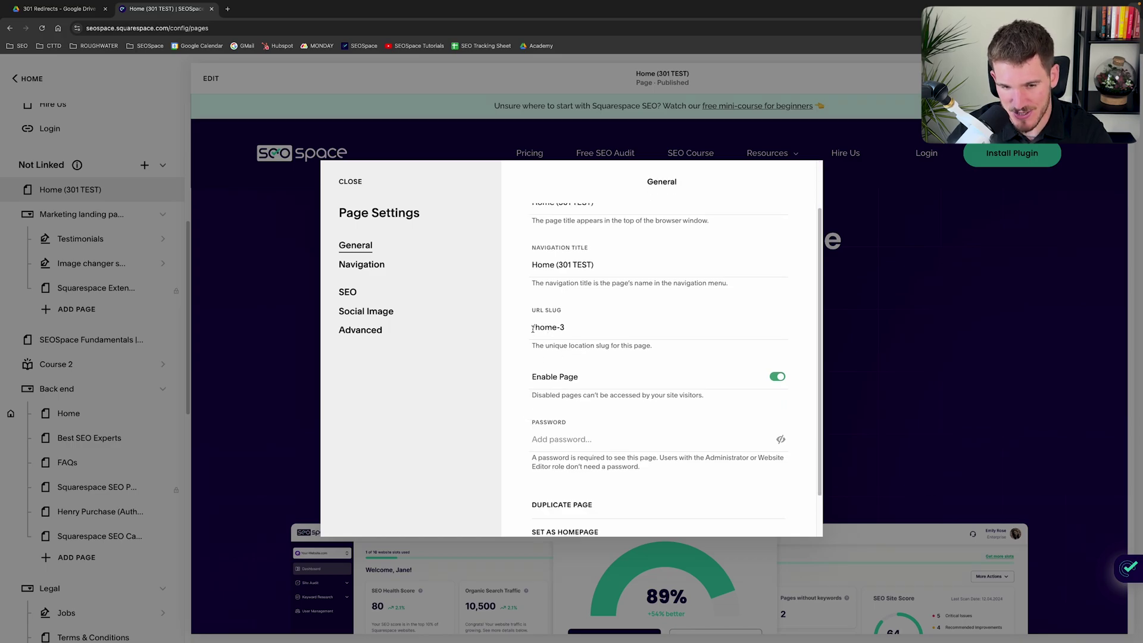
left_click(554, 332)
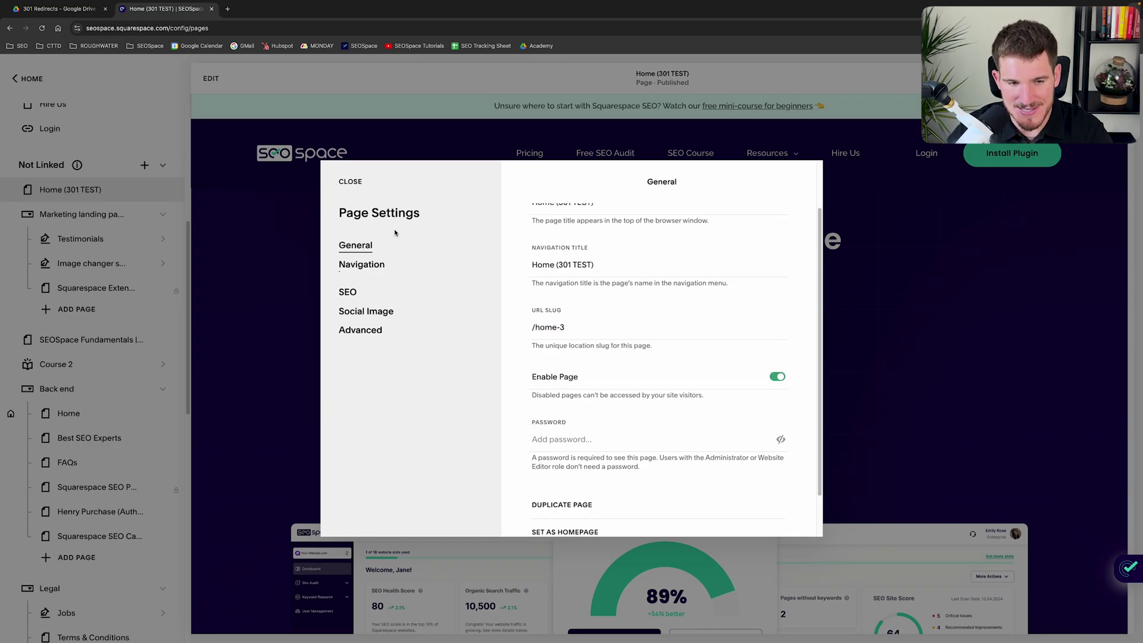
left_click(569, 328)
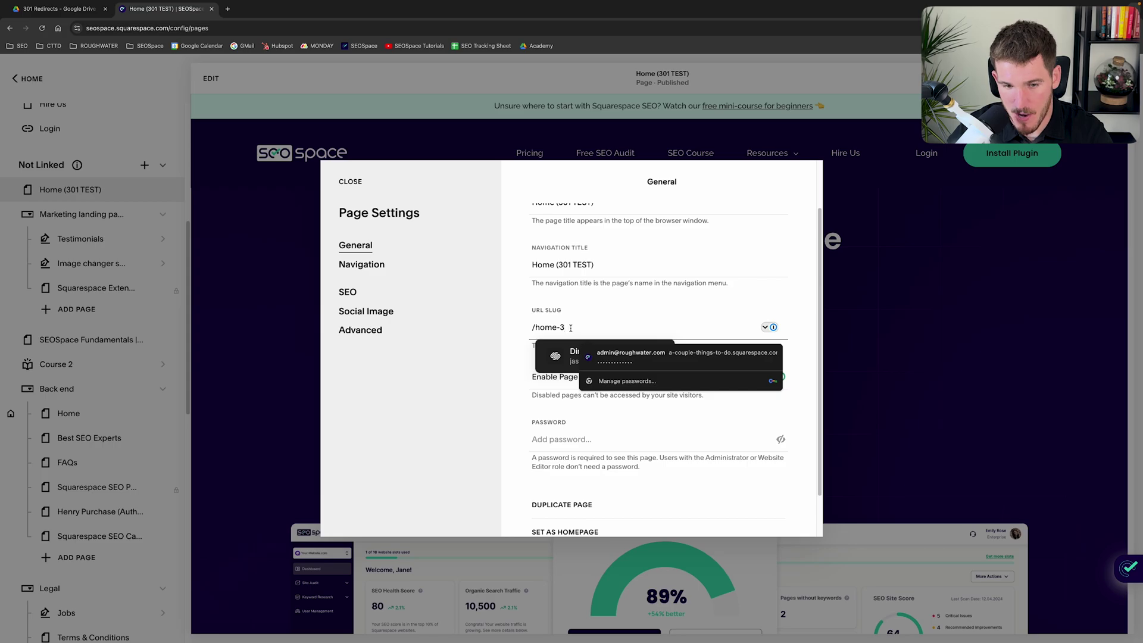
left_click(351, 182)
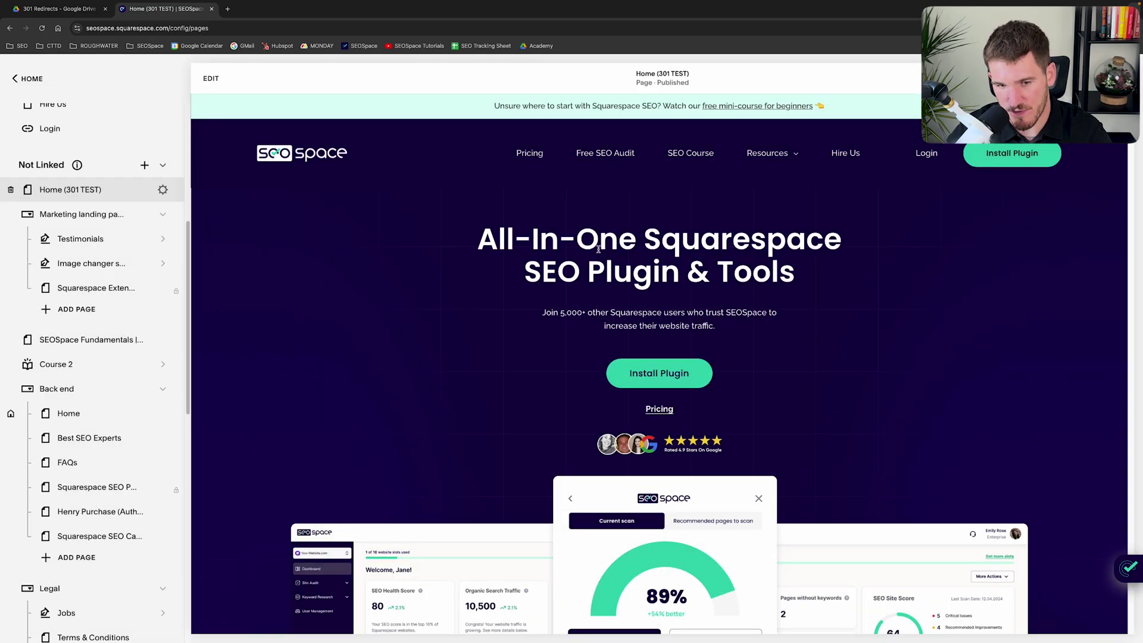
left_click_drag(645, 237, 680, 273)
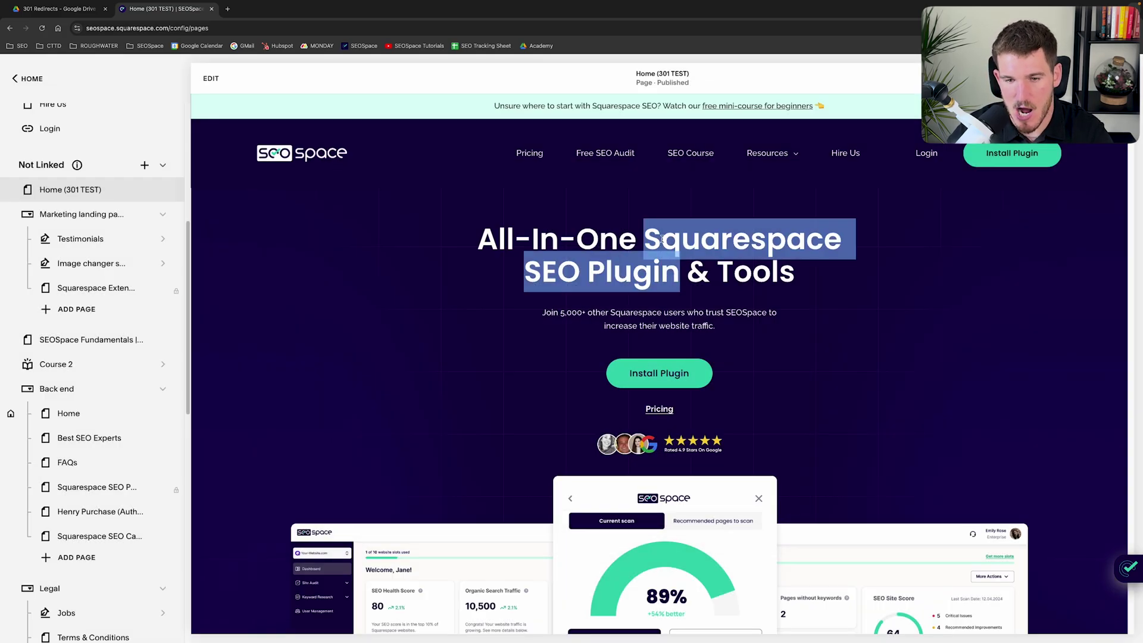
Step: Replace the Home (301 TEST) slug home-3 with squarespace-seo-plugin and try saving
left_click(160, 189)
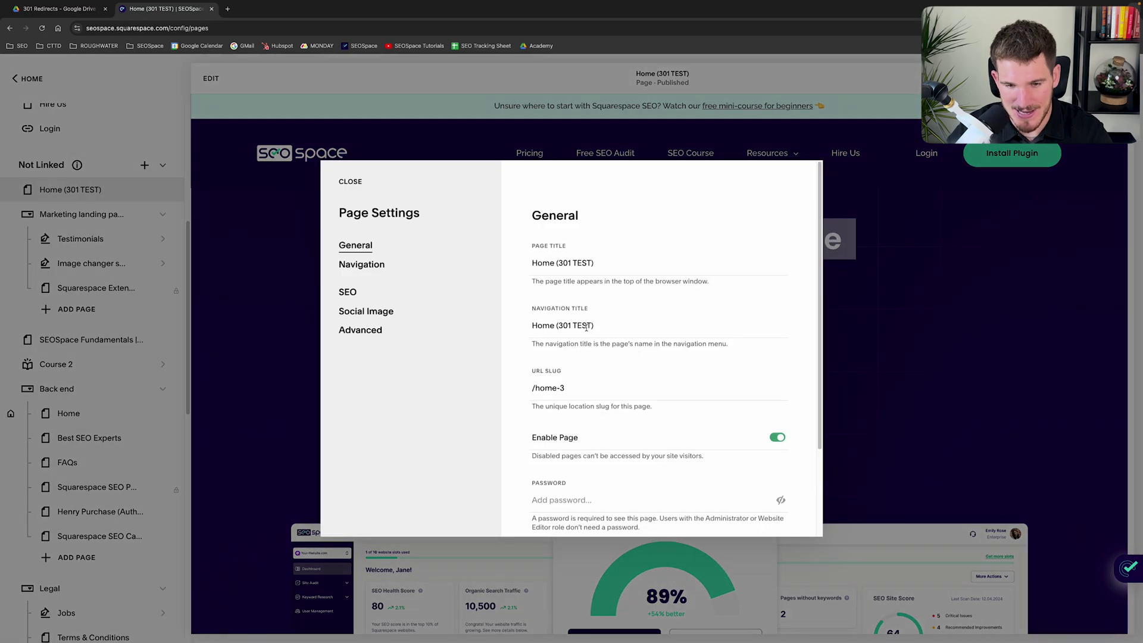
double_click(559, 389)
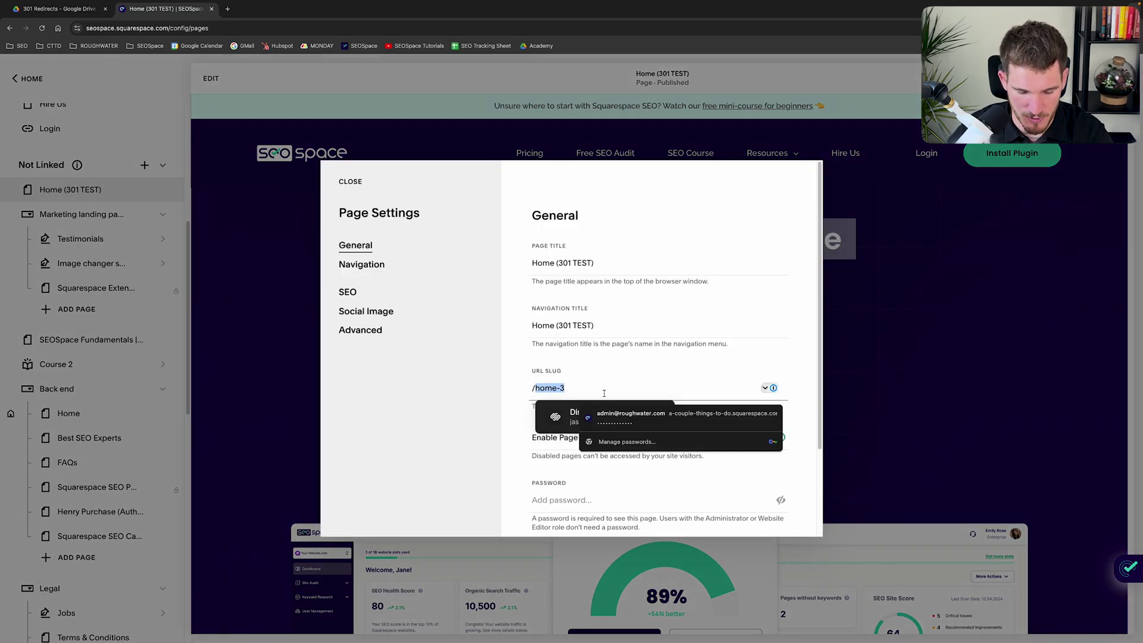
type("squarespace-seo-plugin")
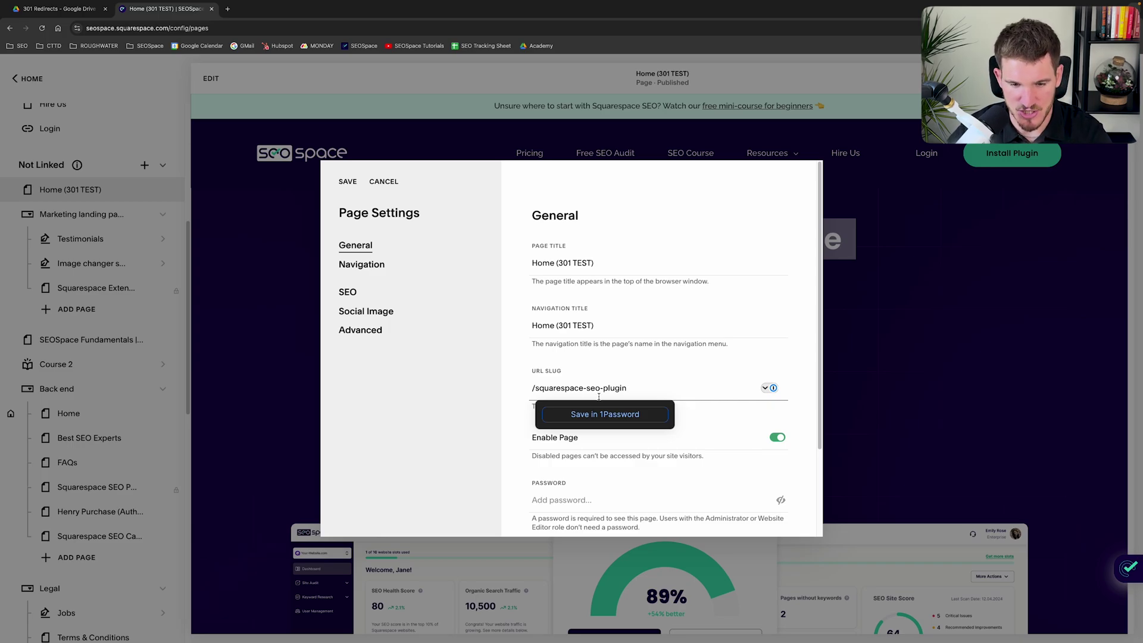
left_click(351, 197)
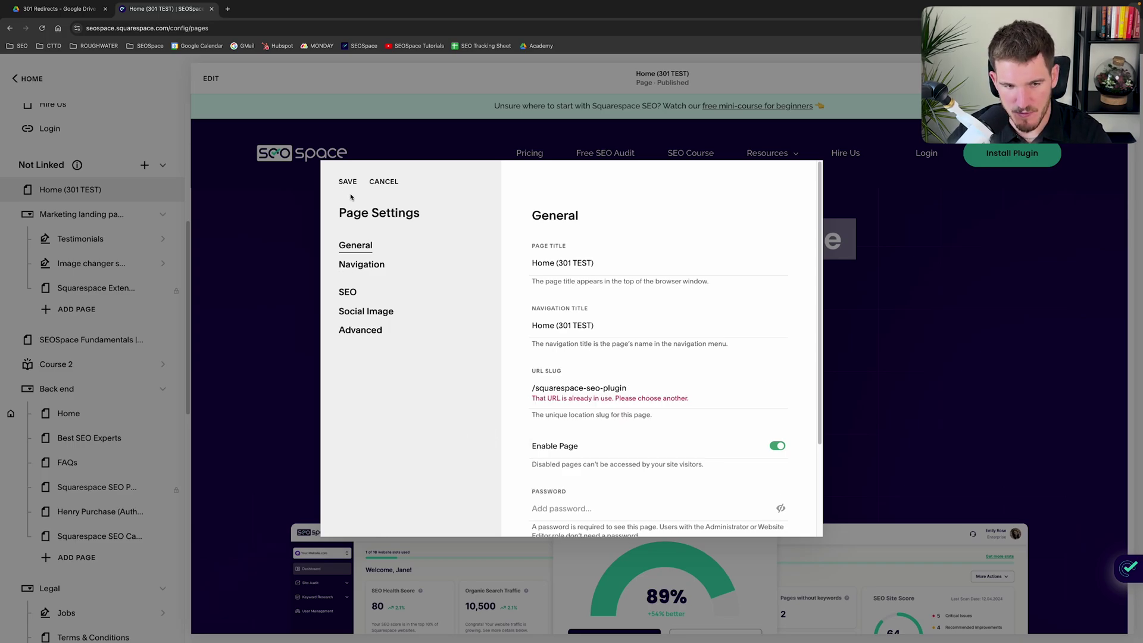
left_click(346, 183)
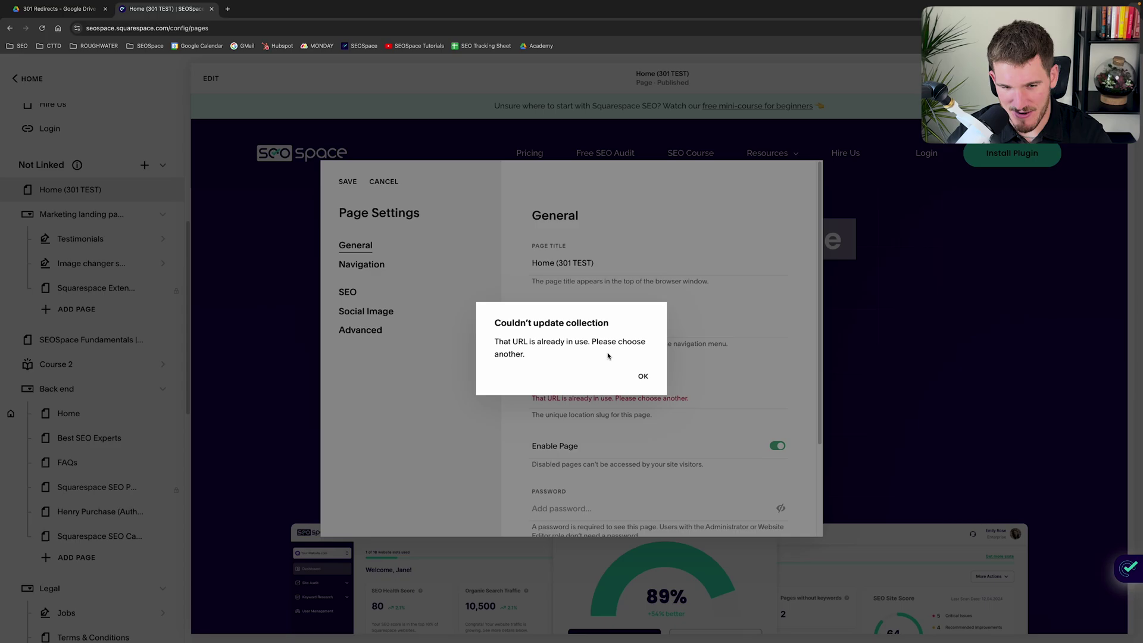
Step: Dismiss the 'URL in use' error, revise the slug to /squarespace-seo-tools, and save
left_click_drag(510, 339, 643, 375)
left_click(643, 376)
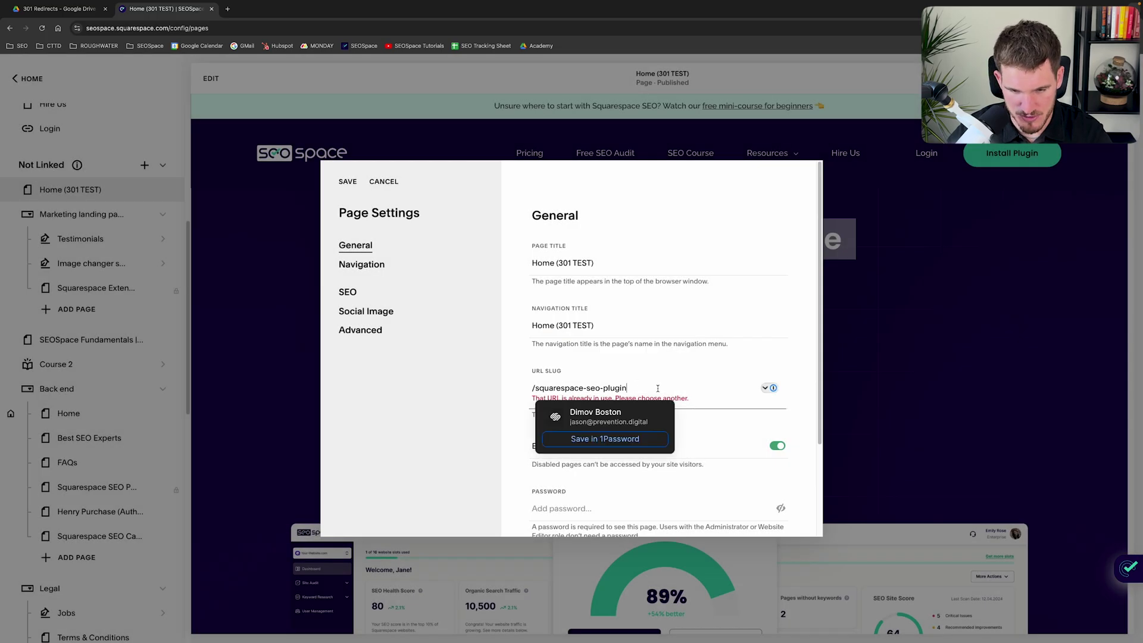
key("BackSpace")
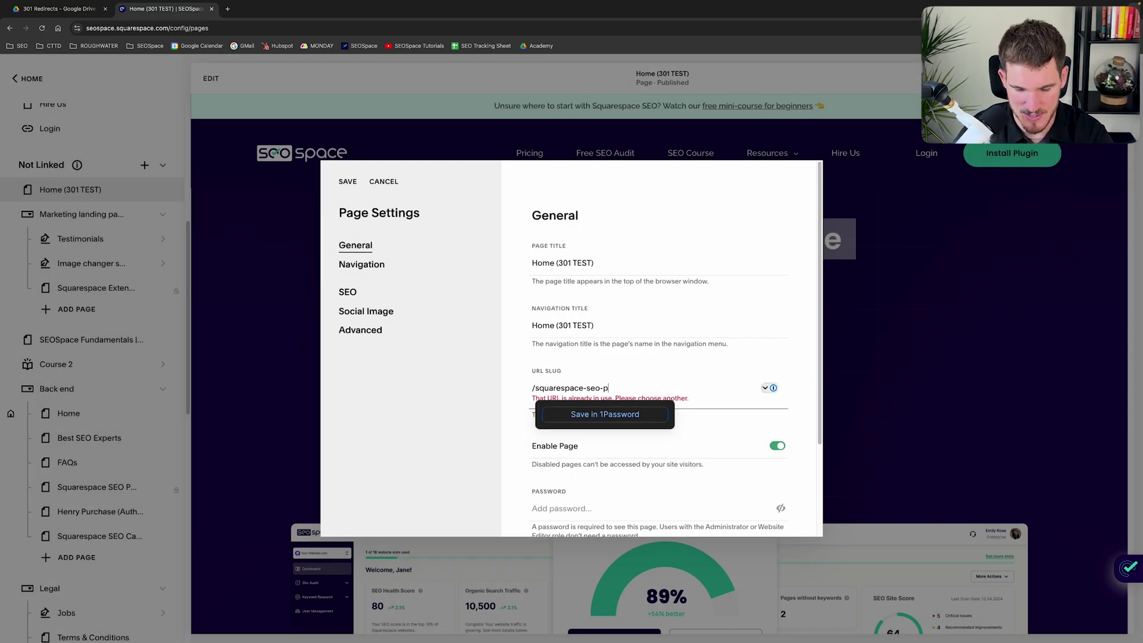
type("tools")
left_click(480, 431)
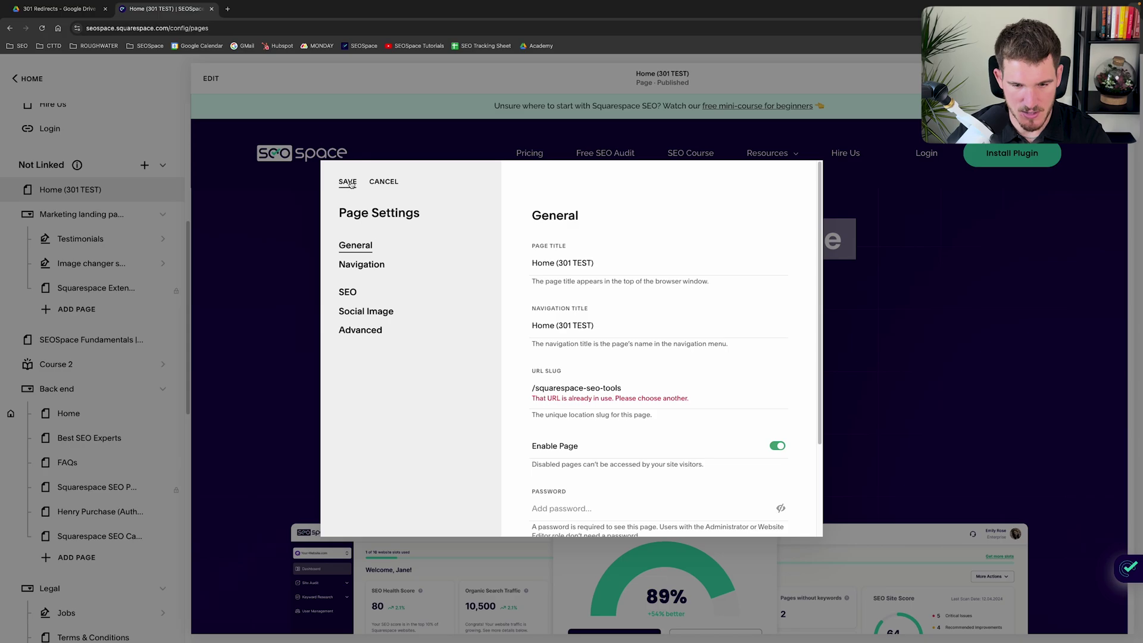
left_click(349, 182)
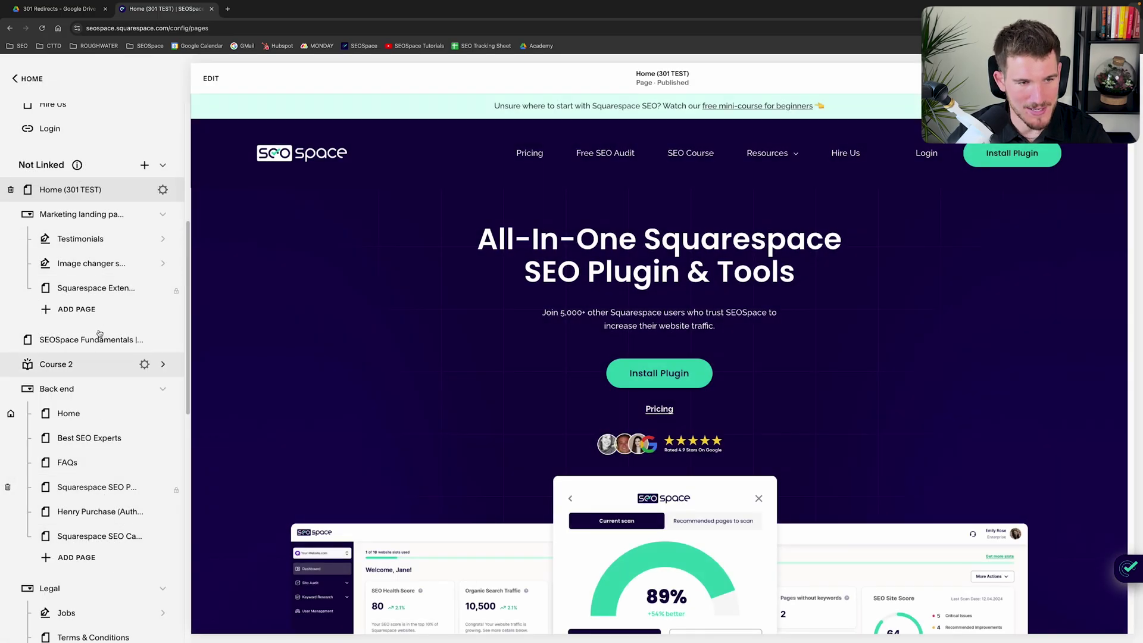
Step: Look through Settings' Developer Tools, then search the admin for 'url' to find URL Mappings
left_click(33, 80)
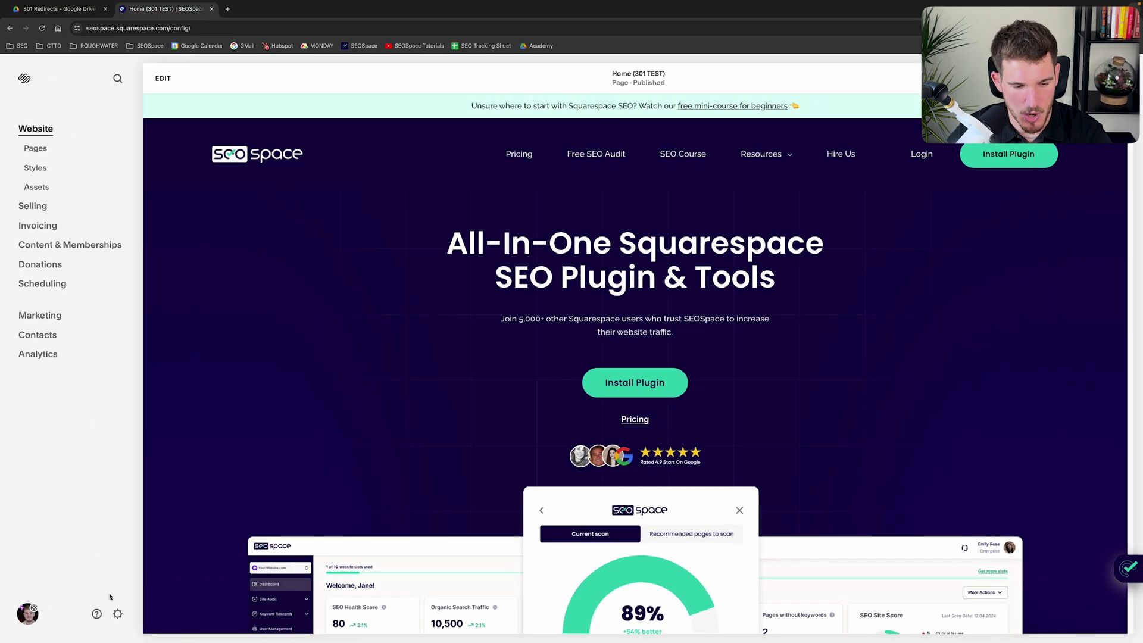
left_click(121, 620)
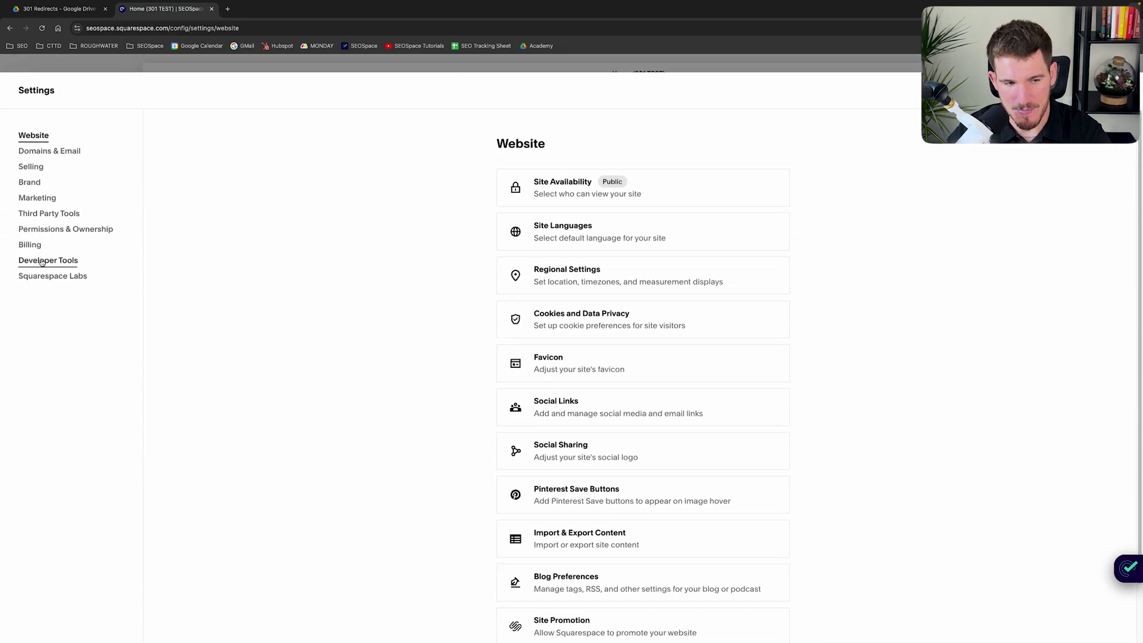
left_click(44, 264)
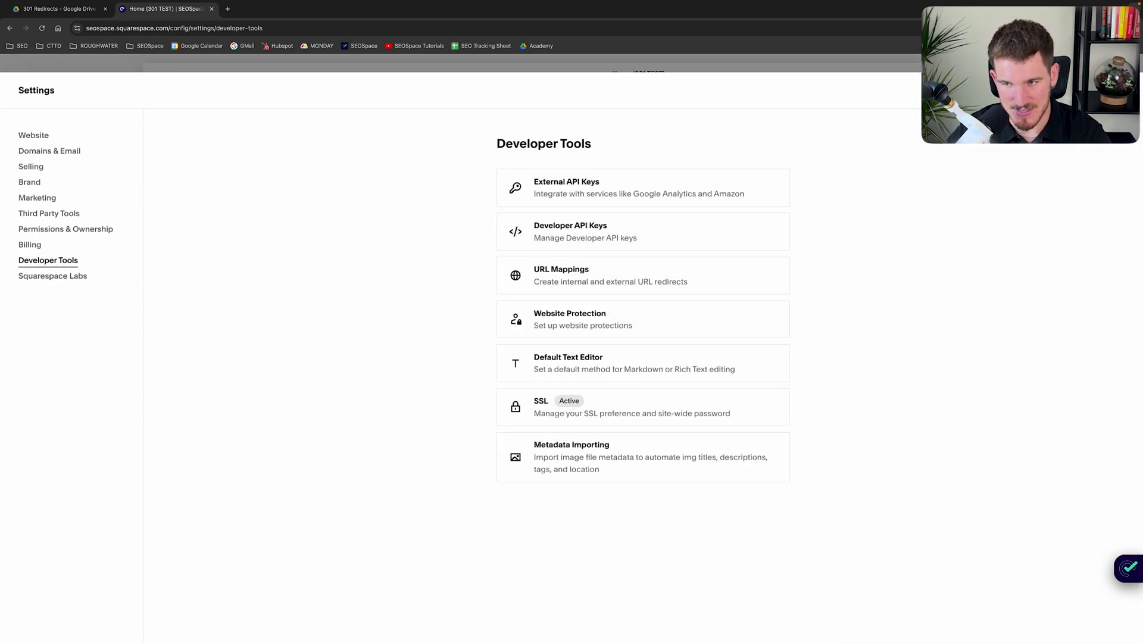
key("Escape")
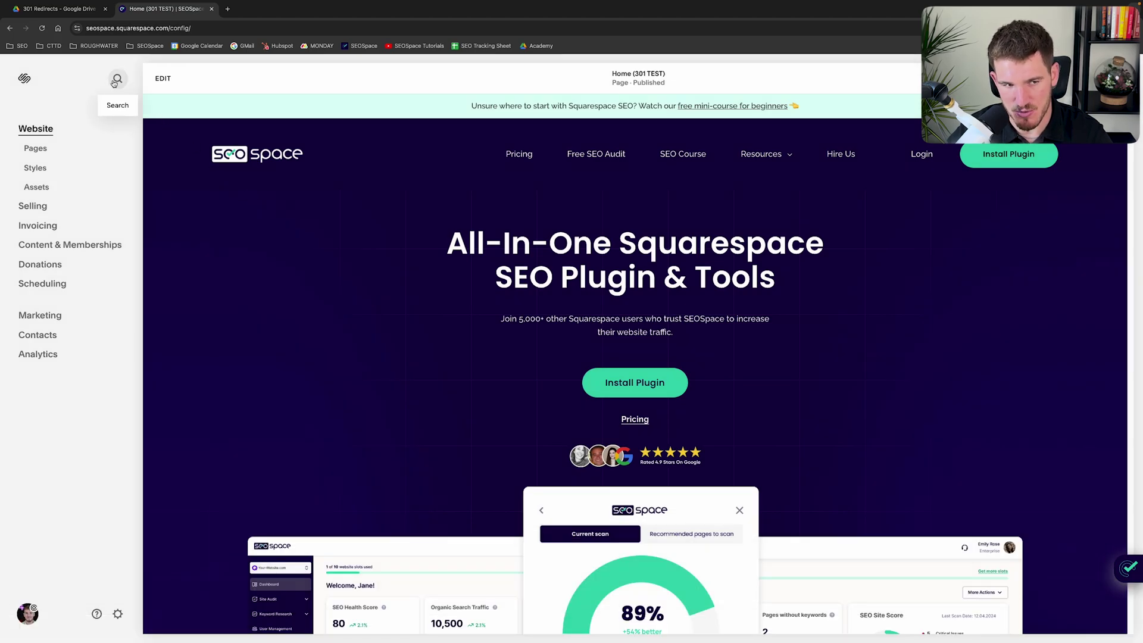
left_click(117, 81)
type("url")
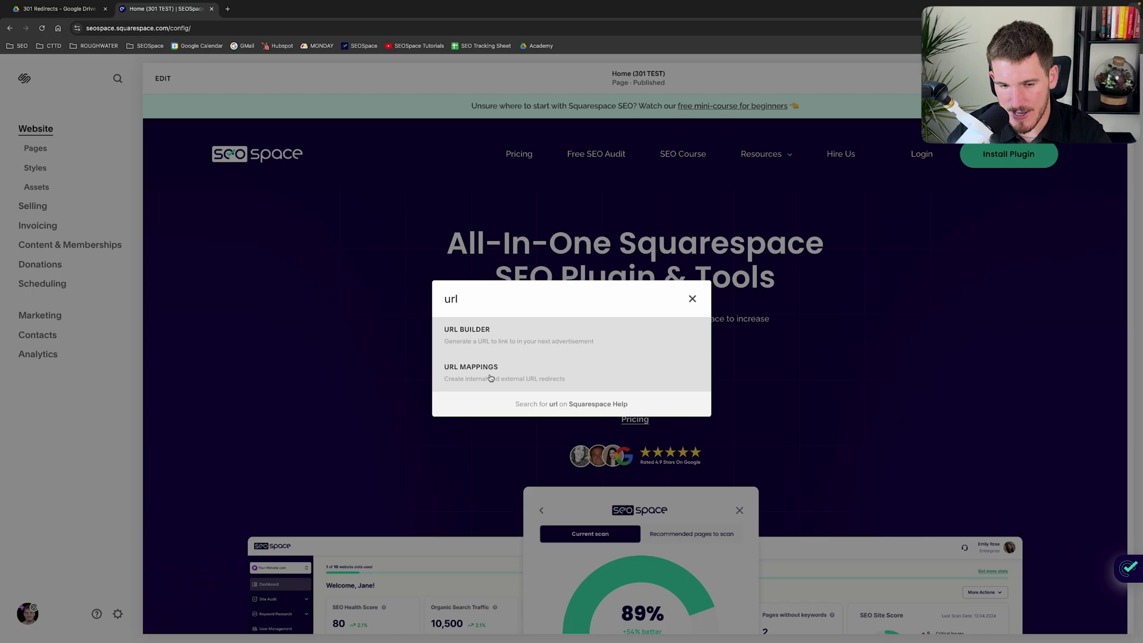
Step: Open URL Mappings and review the mapping format and the last existing redirect line
left_click(473, 378)
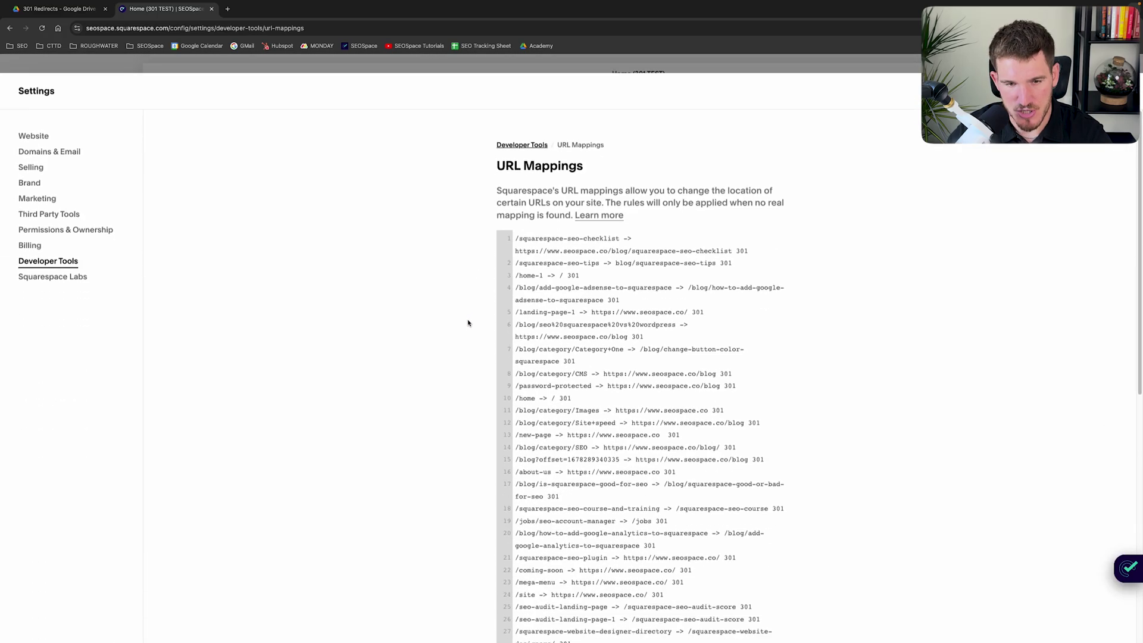
scroll(468, 321, "down", 5)
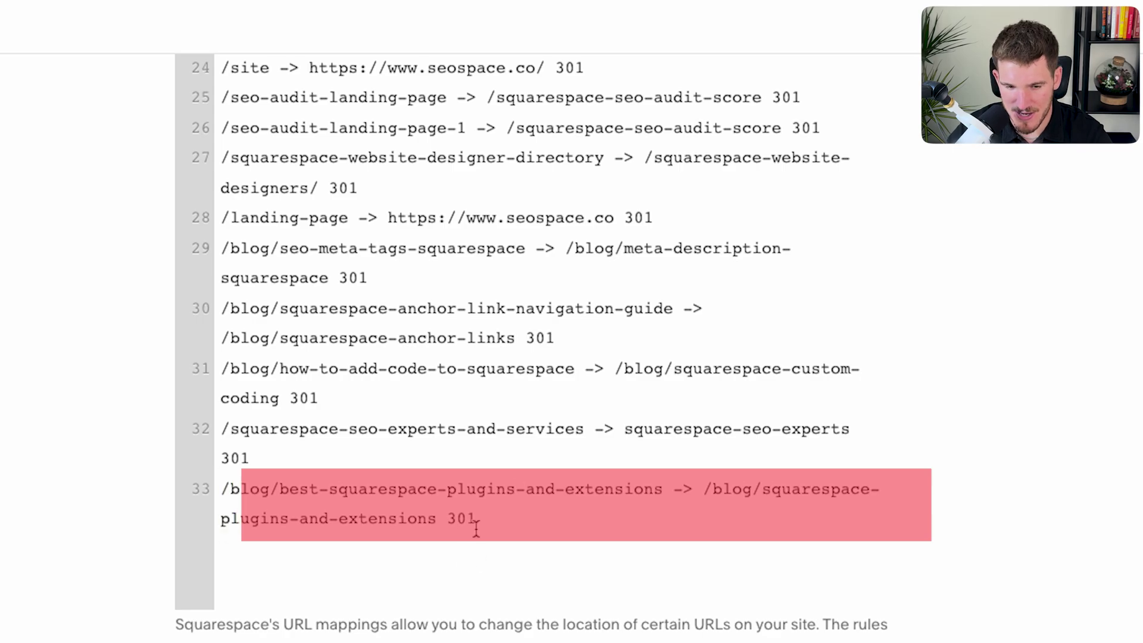
scroll(452, 563, "down", 5)
left_click_drag(191, 528, 577, 393)
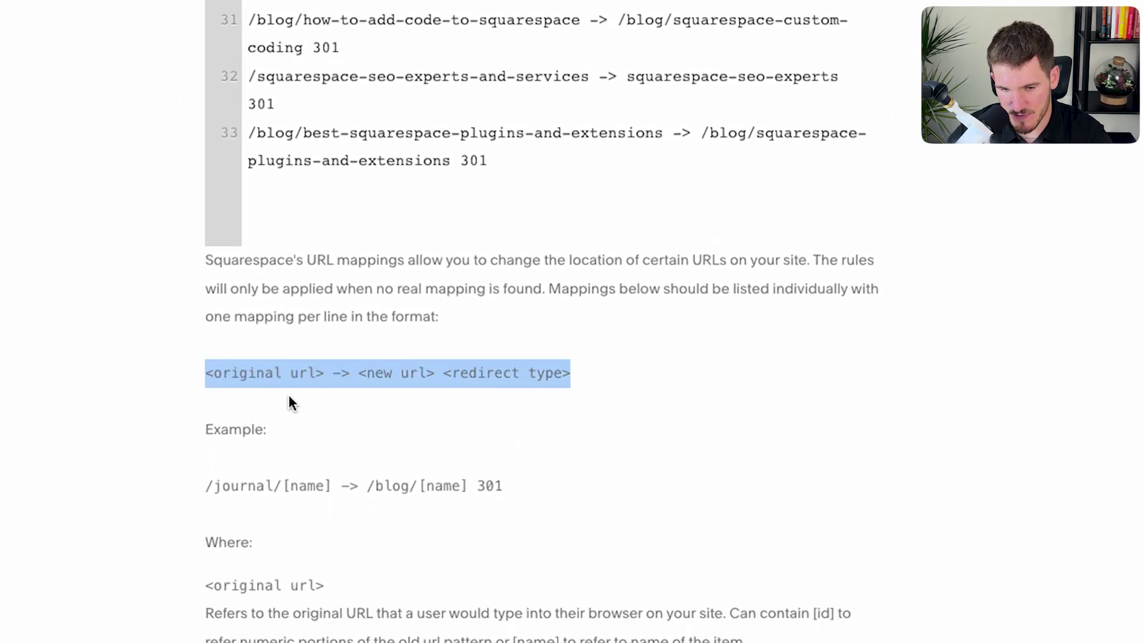
left_click(220, 380)
left_click_drag(204, 376, 570, 388)
left_click(439, 212)
scroll(538, 336, "up", 3)
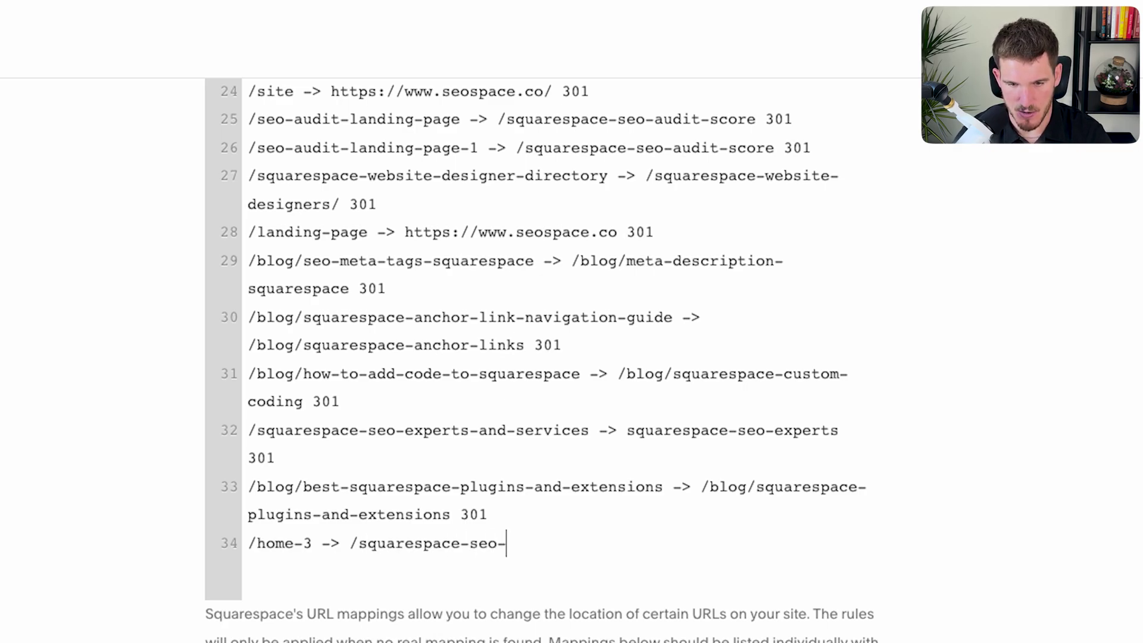
Step: Add line 34 mapping /home-3 -> /squarespace-seo-tools 301 and check its parts
scroll(417, 381, "down", 3)
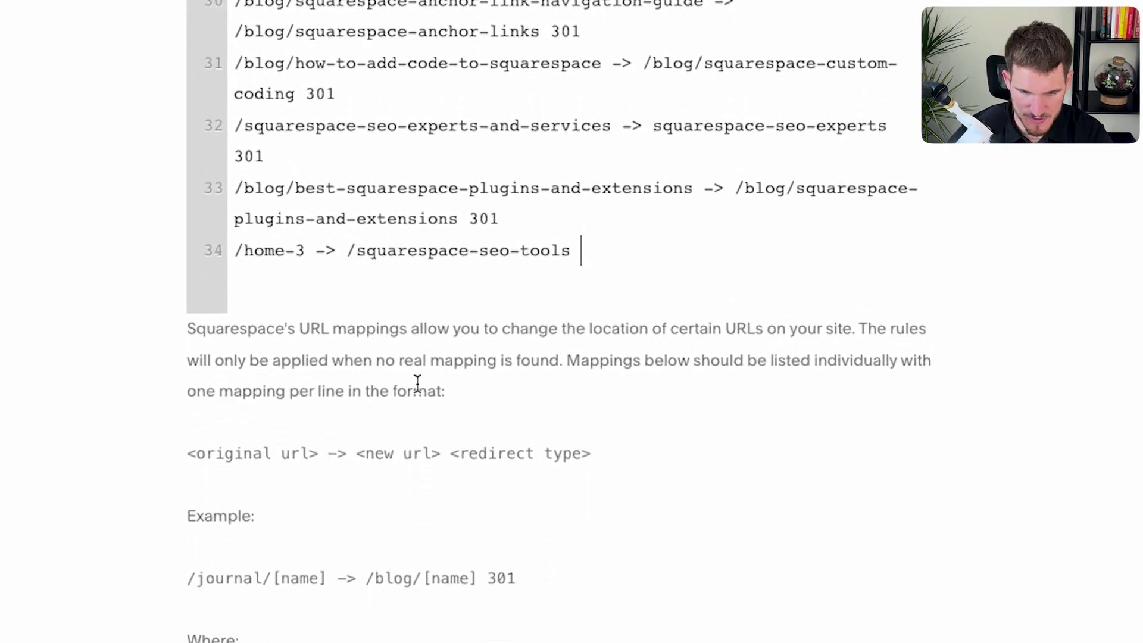
scroll(553, 362, "down", 2)
left_click_drag(611, 361, 463, 356)
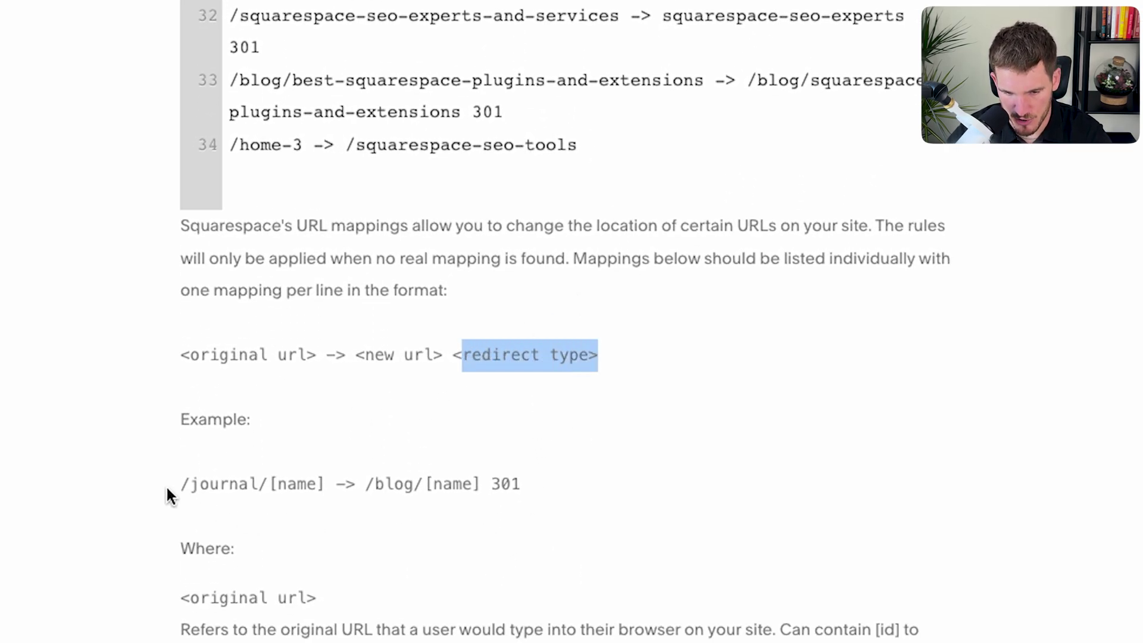
left_click_drag(169, 496, 545, 496)
left_click(627, 141)
type("301")
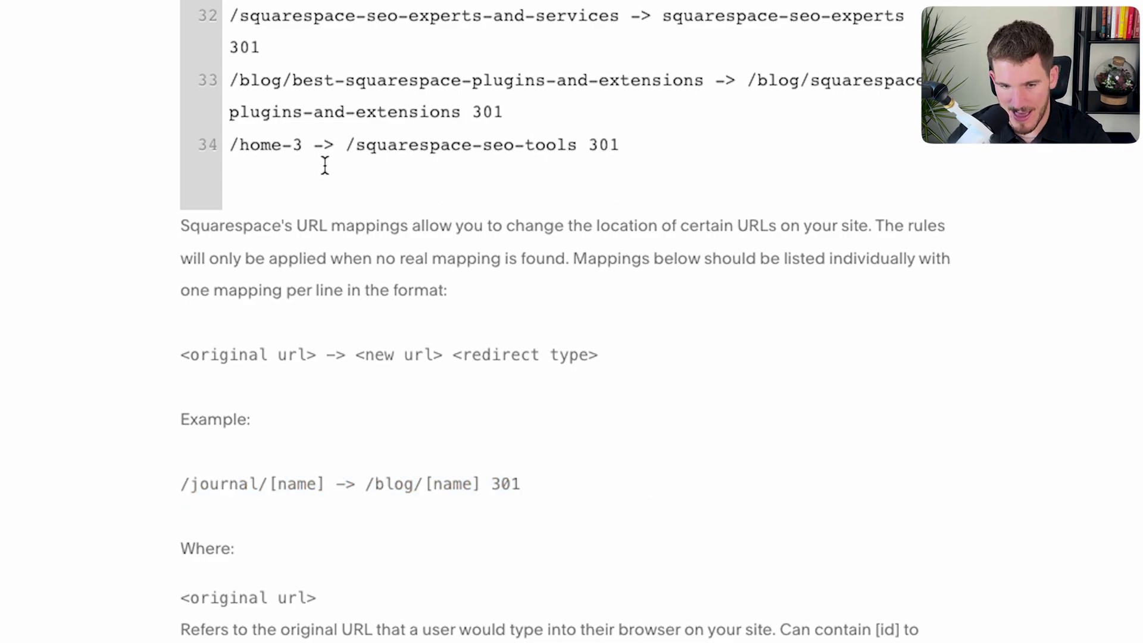
left_click_drag(308, 149, 230, 149)
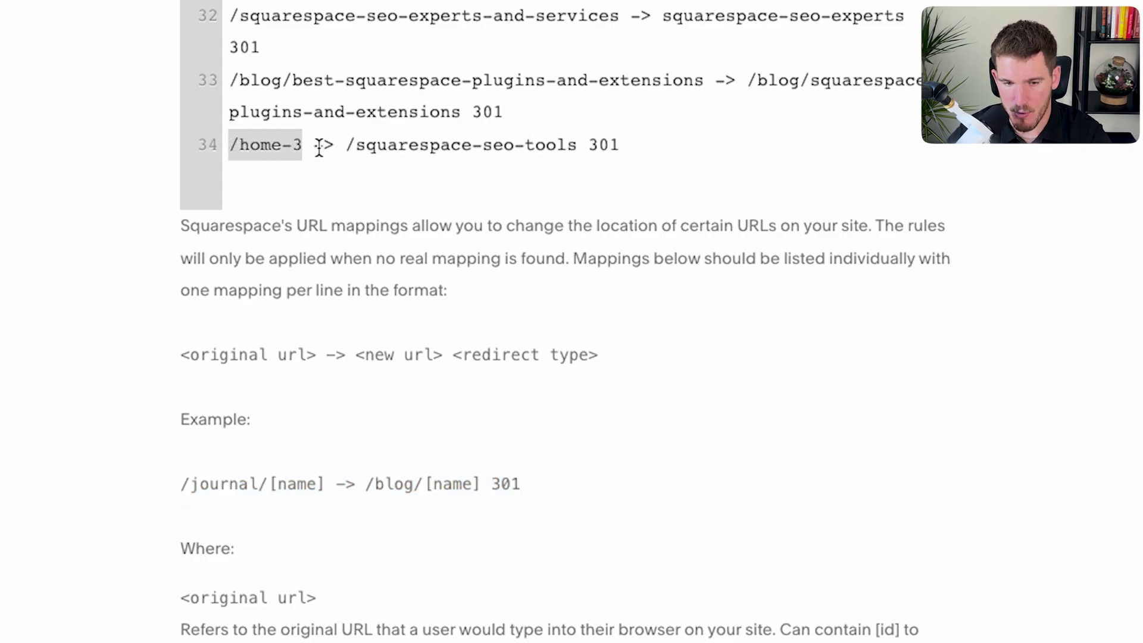
left_click(324, 147)
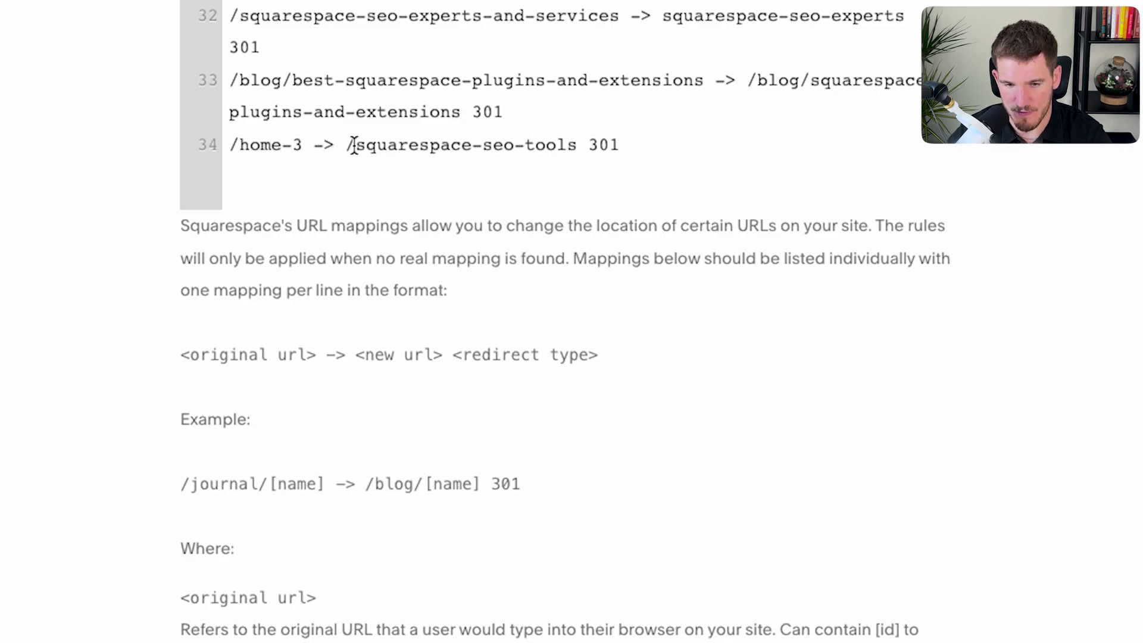
double_click(606, 149)
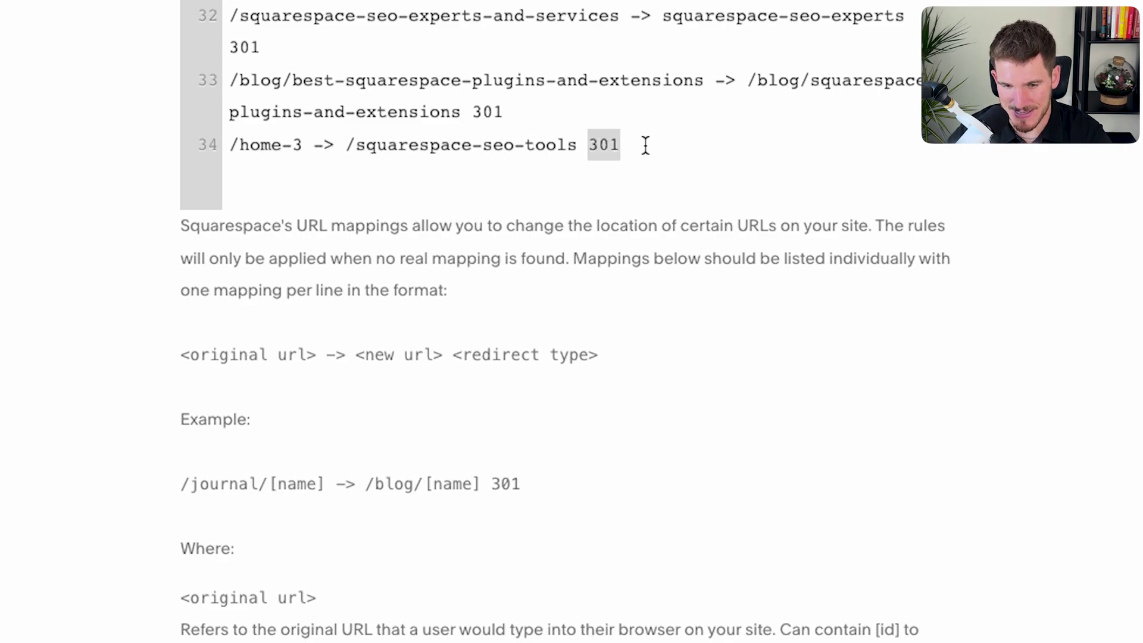
left_click(643, 146)
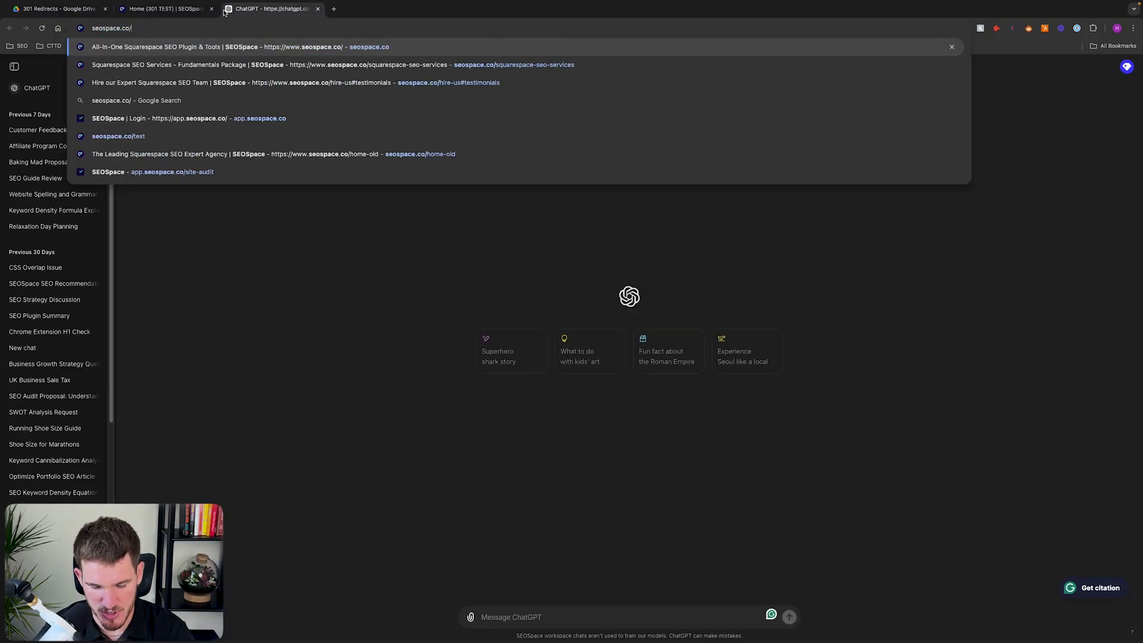
Step: Load seospace.co/home-3 in a new tab, confirm it redirects to /squarespace-seo-tools, then return
type("/home")
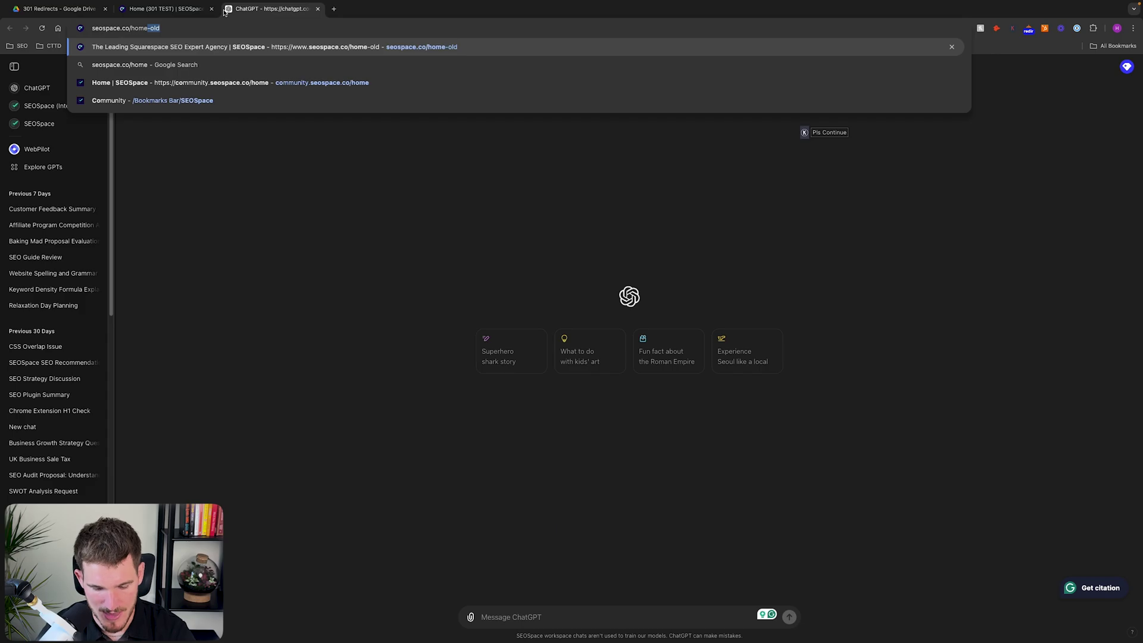
type("-3")
key("Return")
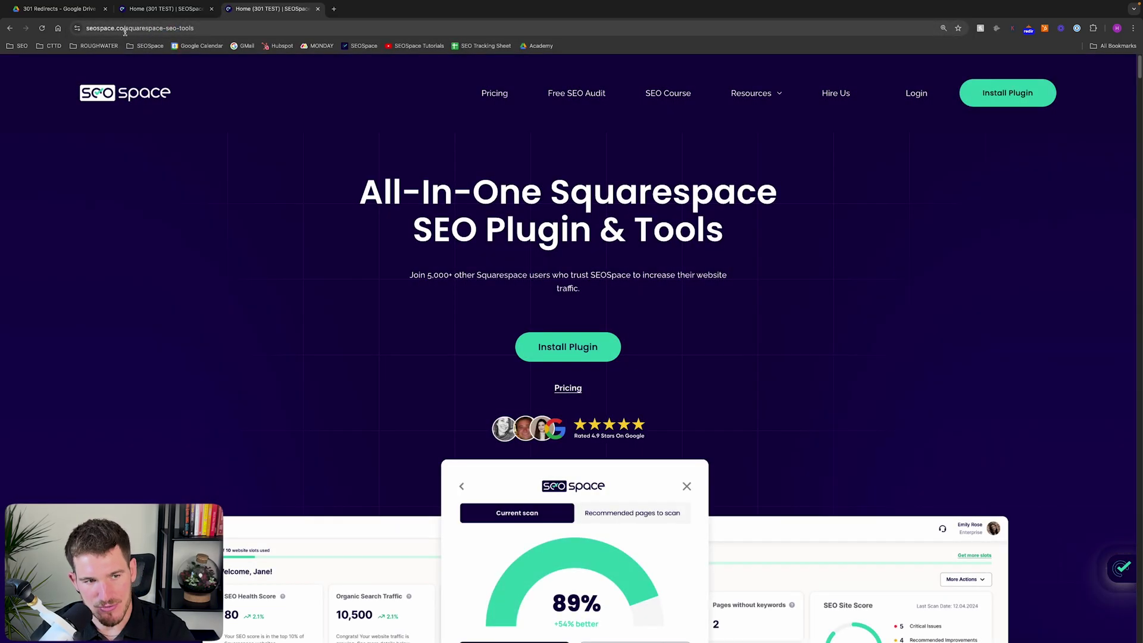
left_click(168, 28)
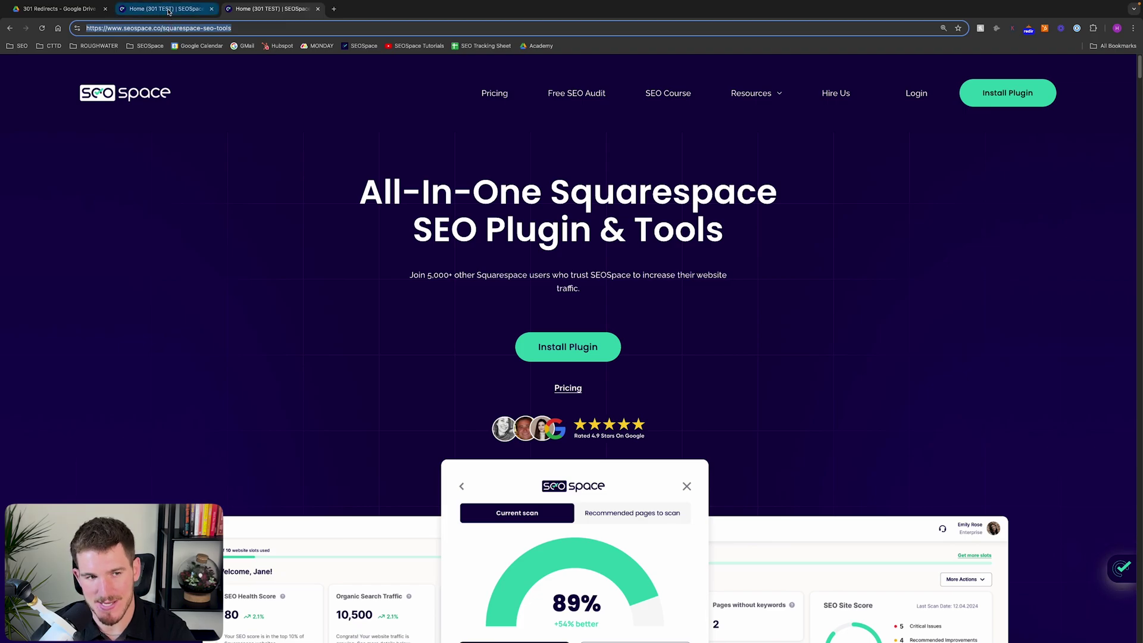
left_click(169, 9)
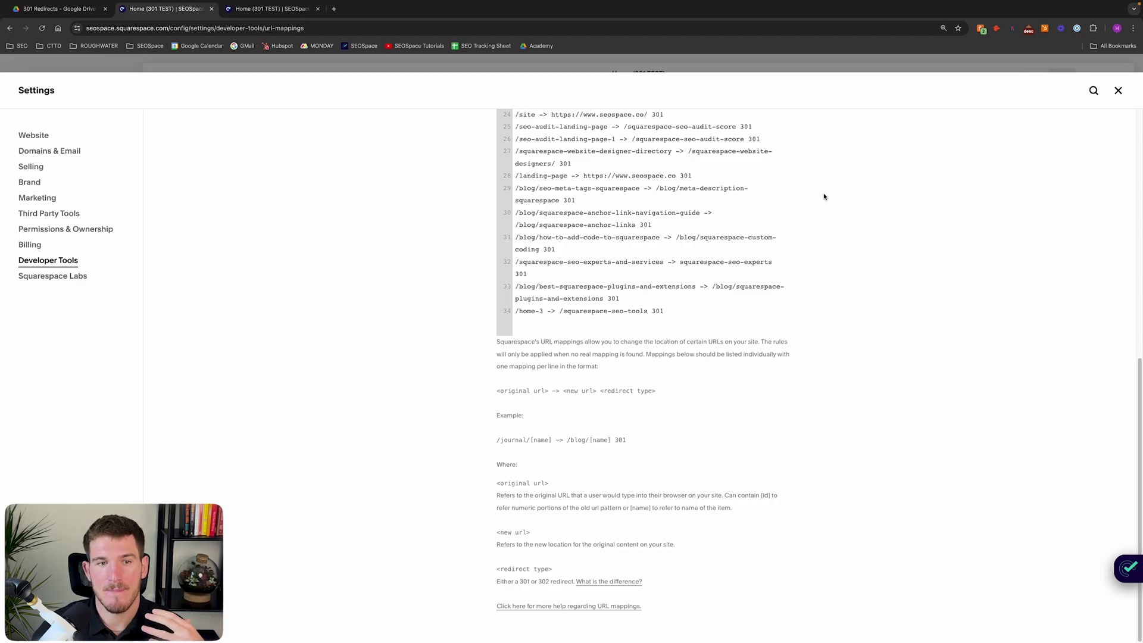
Step: Switch to the tab showing the live seospace.co/squarespace-seo-tools page
left_click(259, 9)
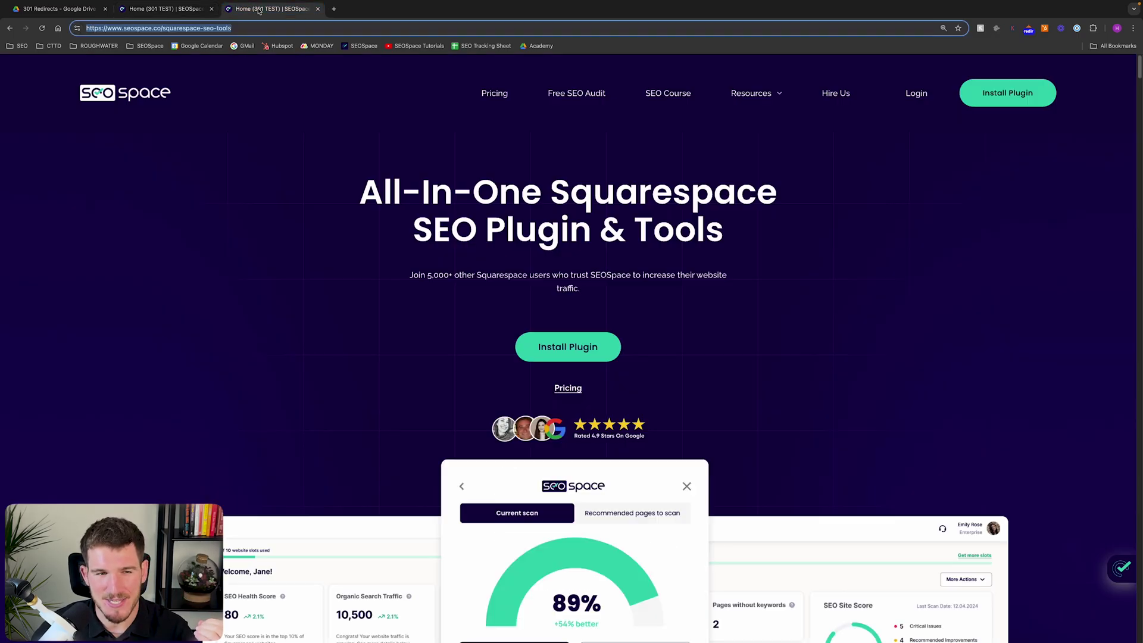